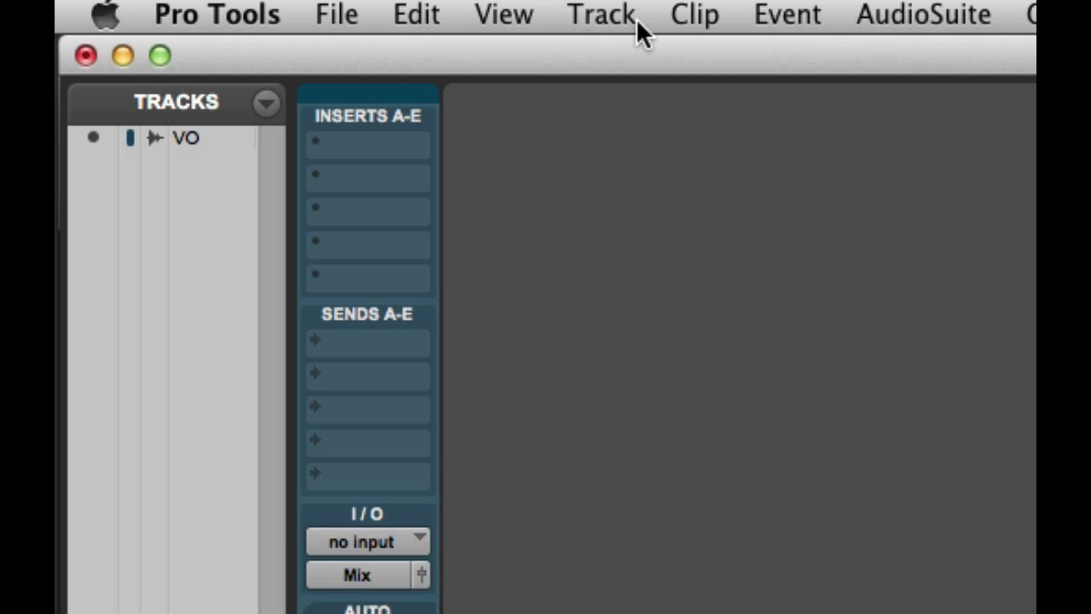
# Step: Show the inserts and sends sections in the Mix window
pyautogui.click(504, 14)
pyautogui.moveTo(530, 49)
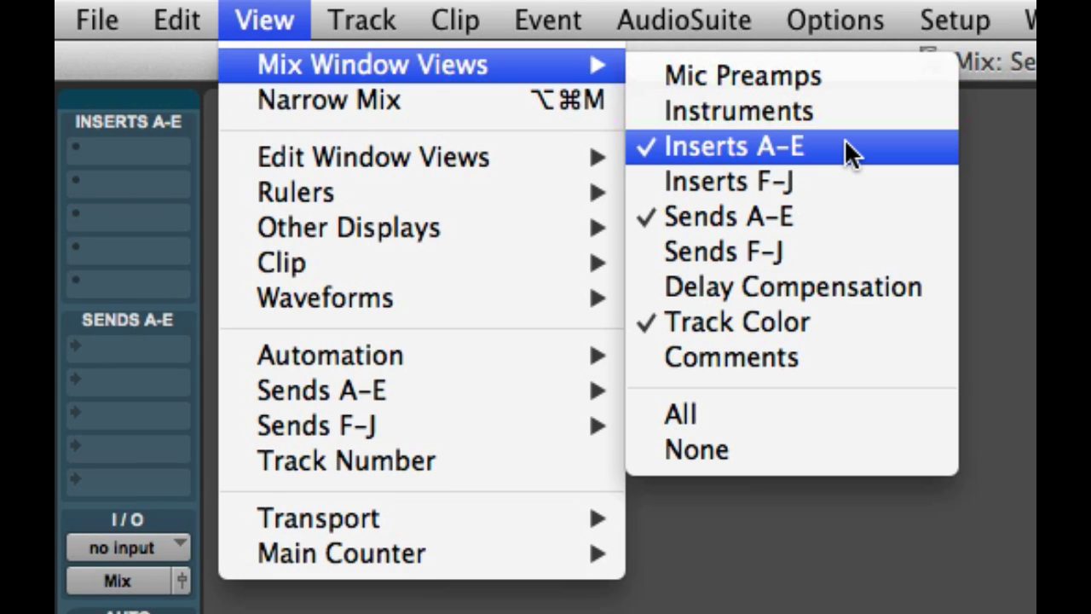
pyautogui.click(839, 218)
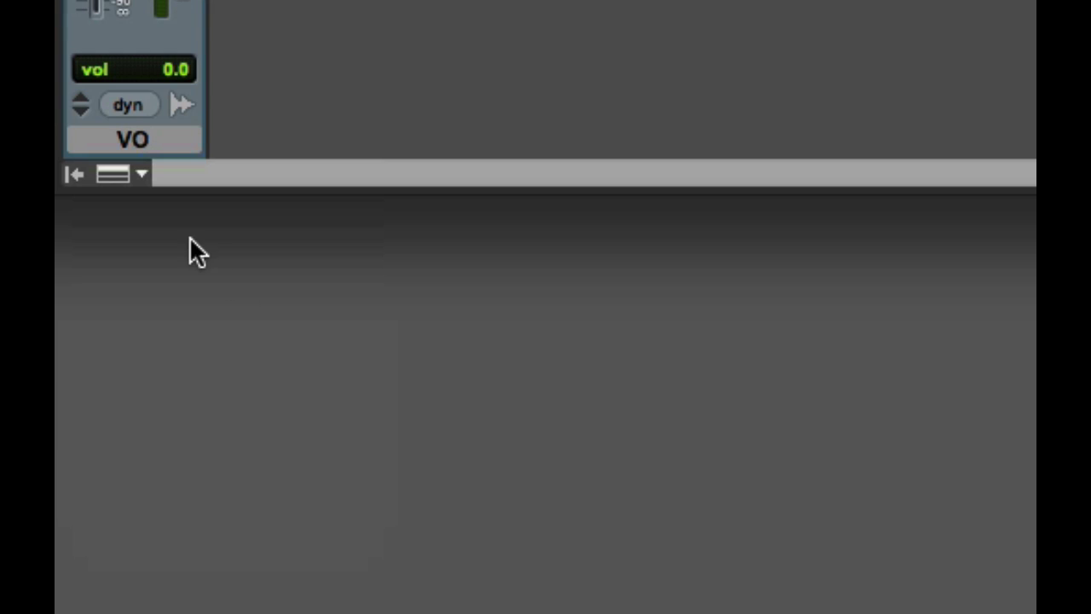
pyautogui.click(141, 175)
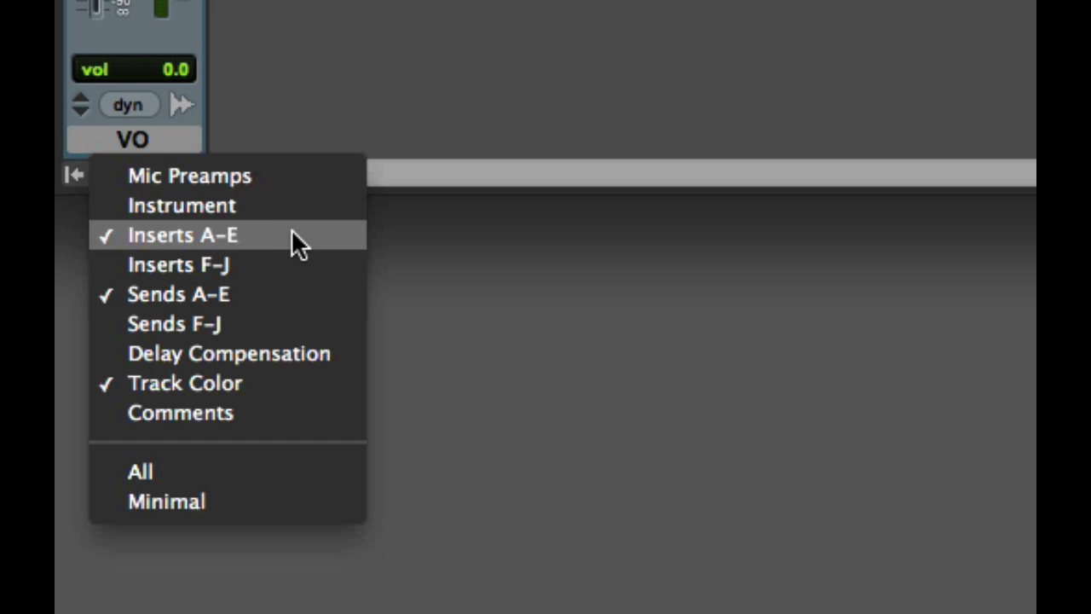
pyautogui.press('Escape')
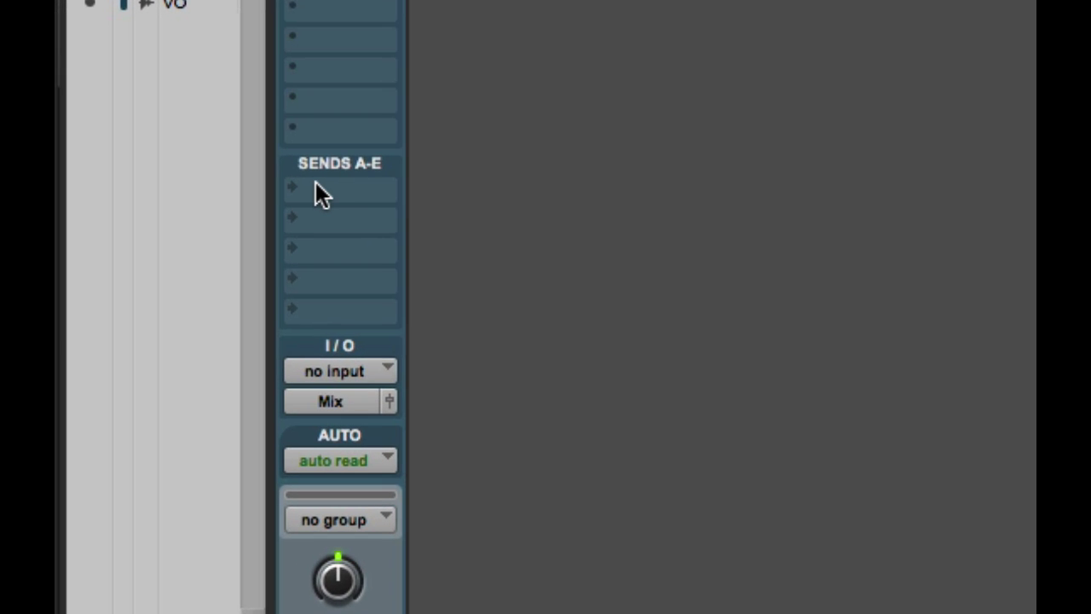
# Step: Route the VO track's send A to stereo Bus 1-2
pyautogui.click(315, 184)
pyautogui.moveTo(410, 271)
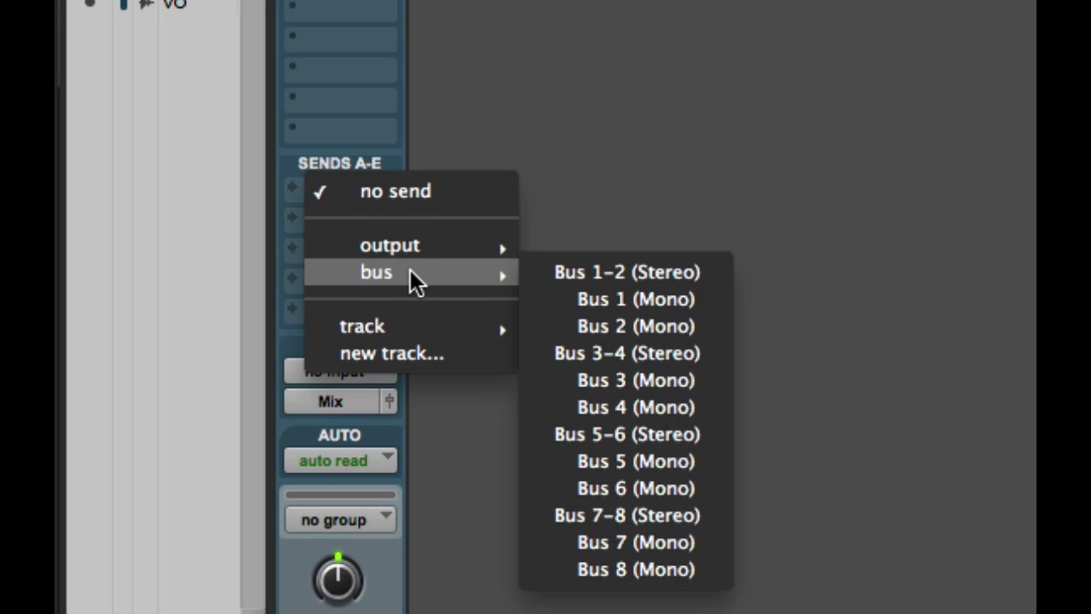
pyautogui.click(710, 274)
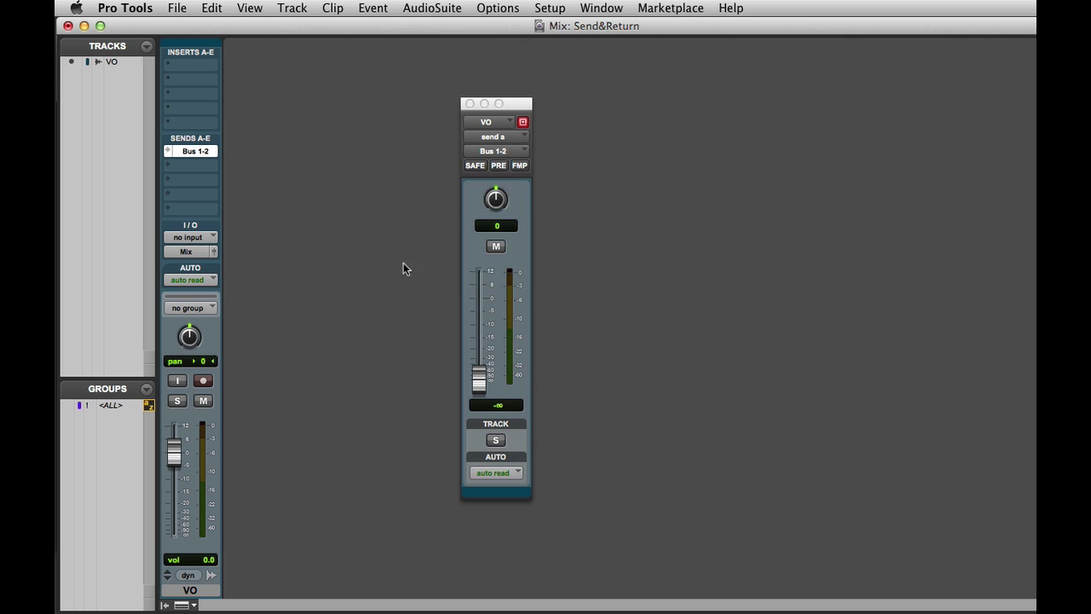
pyautogui.click(290, 10)
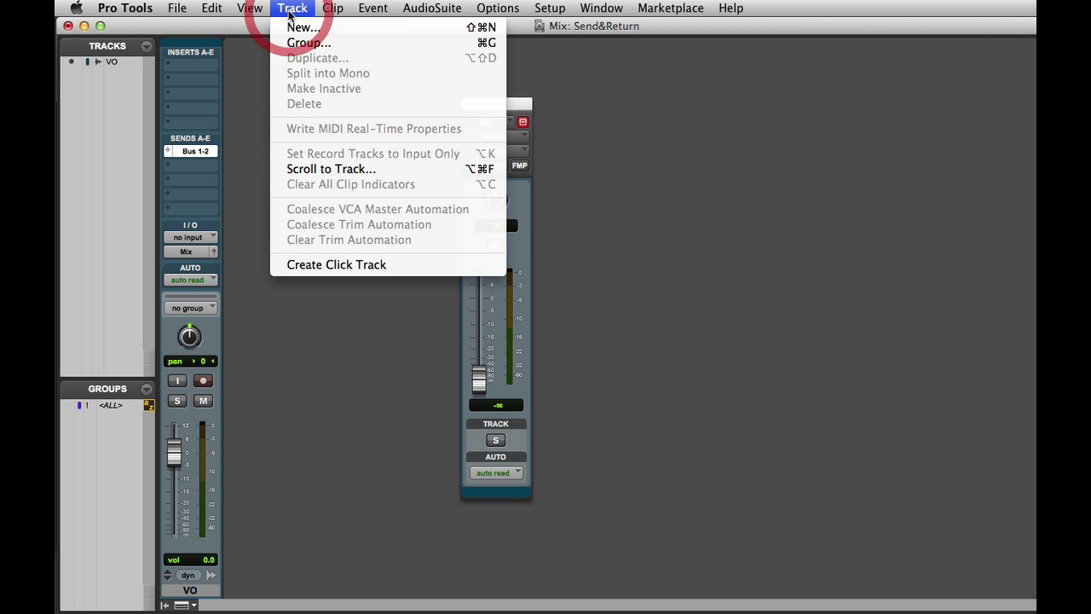
# Step: Create one new stereo Aux Input track
pyautogui.click(419, 27)
pyautogui.click(511, 294)
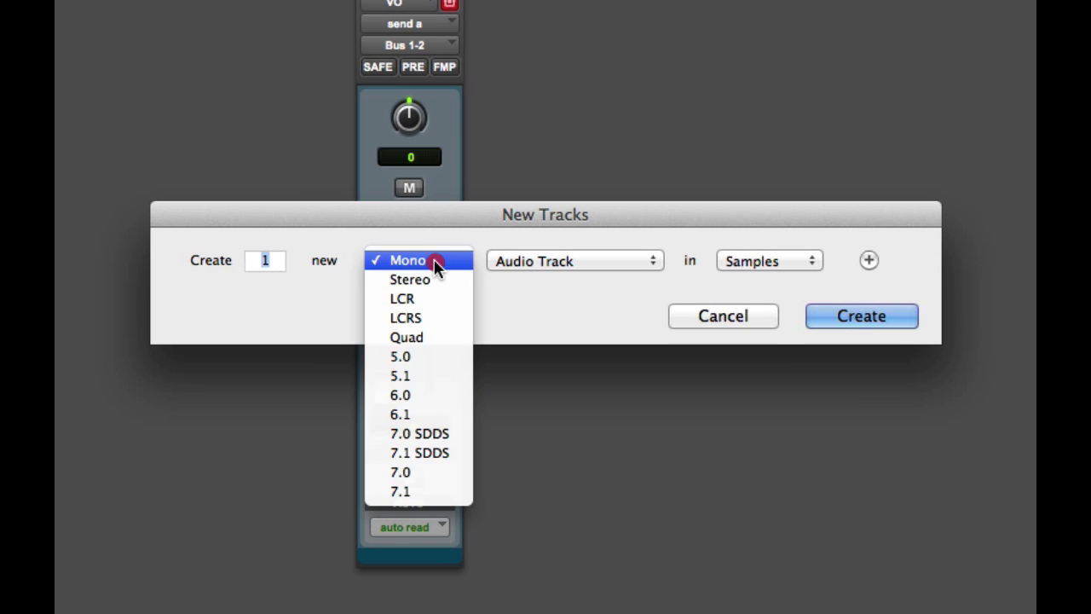
pyautogui.click(431, 279)
pyautogui.click(572, 261)
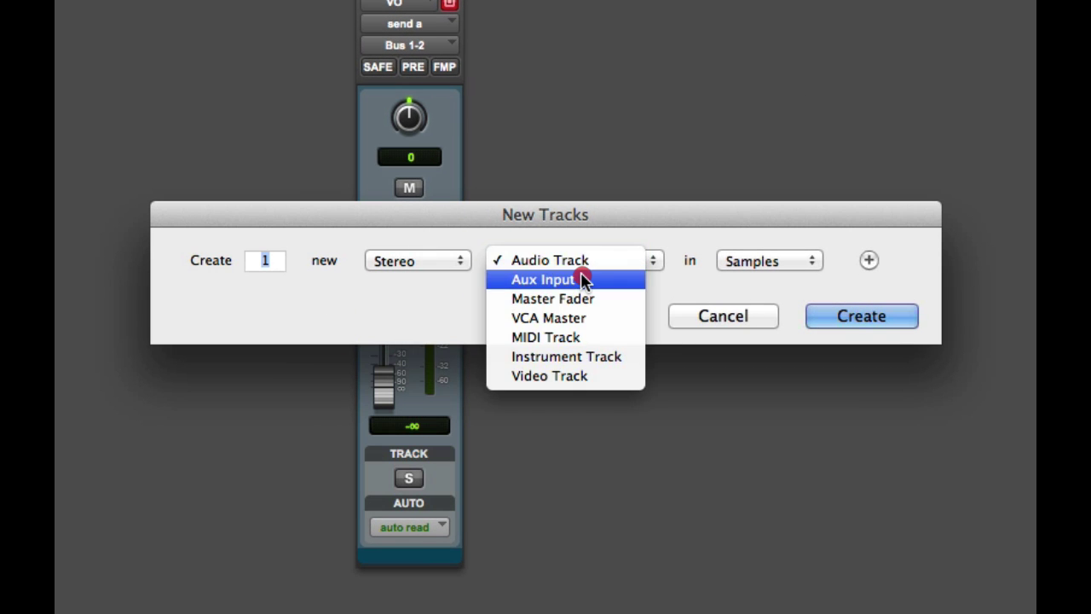
pyautogui.click(582, 281)
pyautogui.click(861, 321)
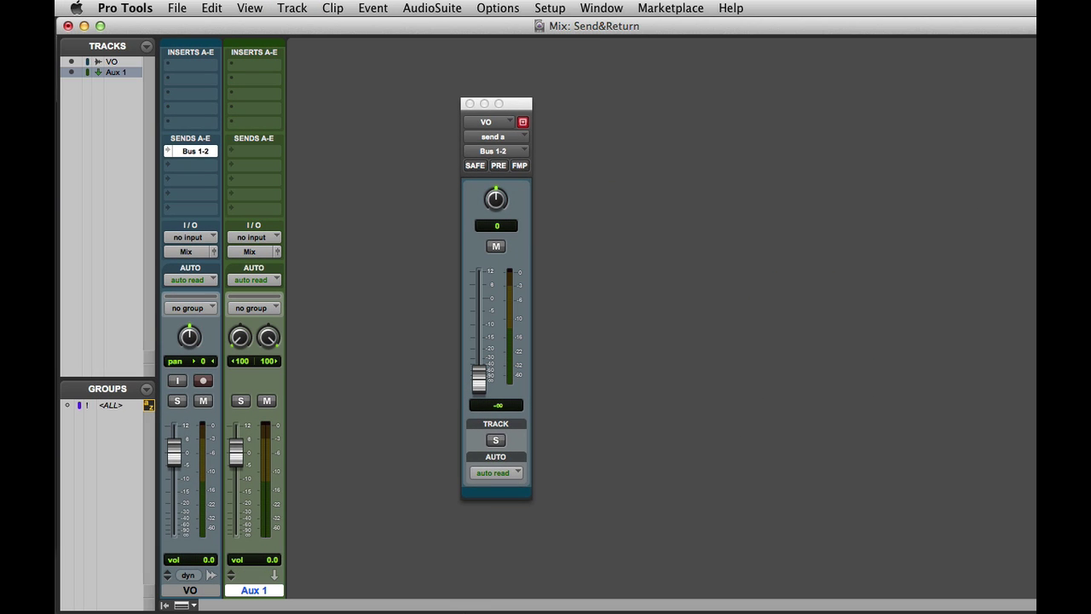
# Step: Rename the new Aux 1 track to 'Reverb'
pyautogui.doubleClick(263, 590)
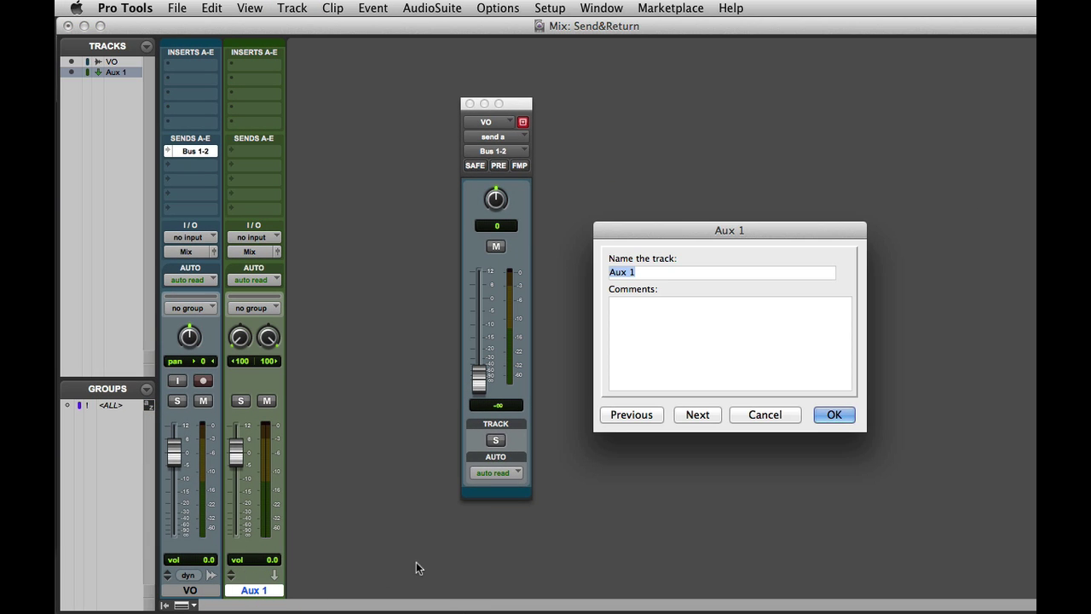
pyautogui.write('Reverb')
pyautogui.press('Return')
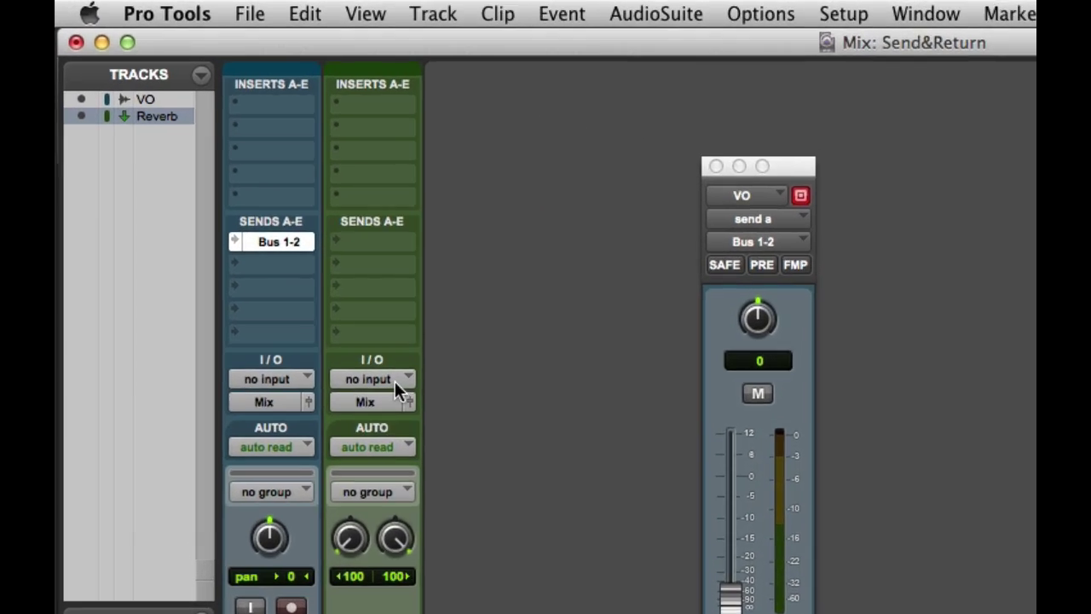
# Step: Set the Reverb aux track's input to stereo Bus 1-2
pyautogui.click(260, 237)
pyautogui.moveTo(431, 446)
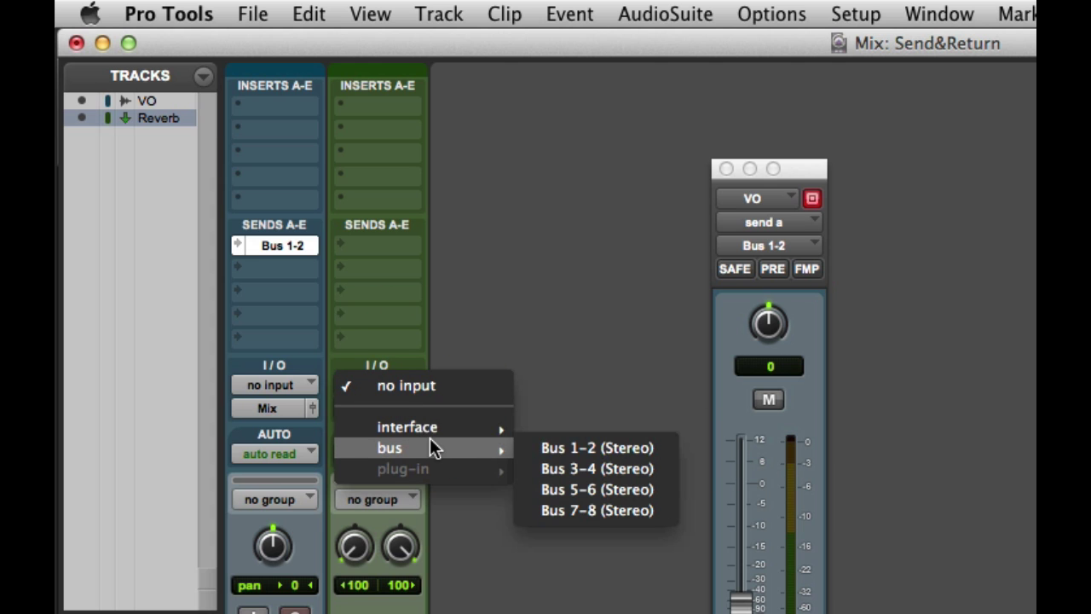
pyautogui.click(665, 450)
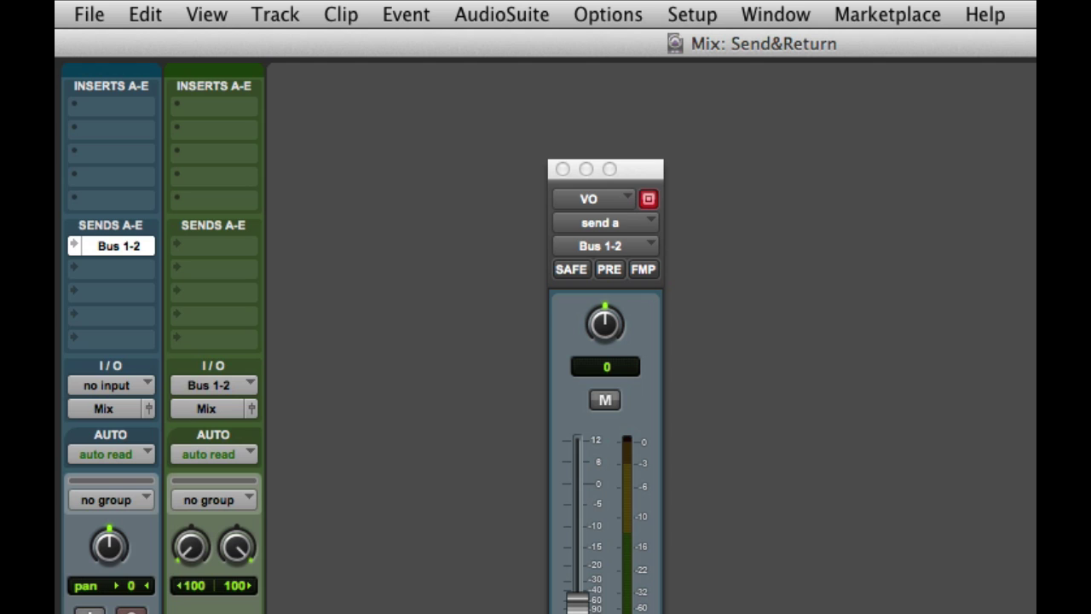
# Step: Insert D-Verb on the Reverb track's first insert and raise the VO send A level
pyautogui.click(242, 106)
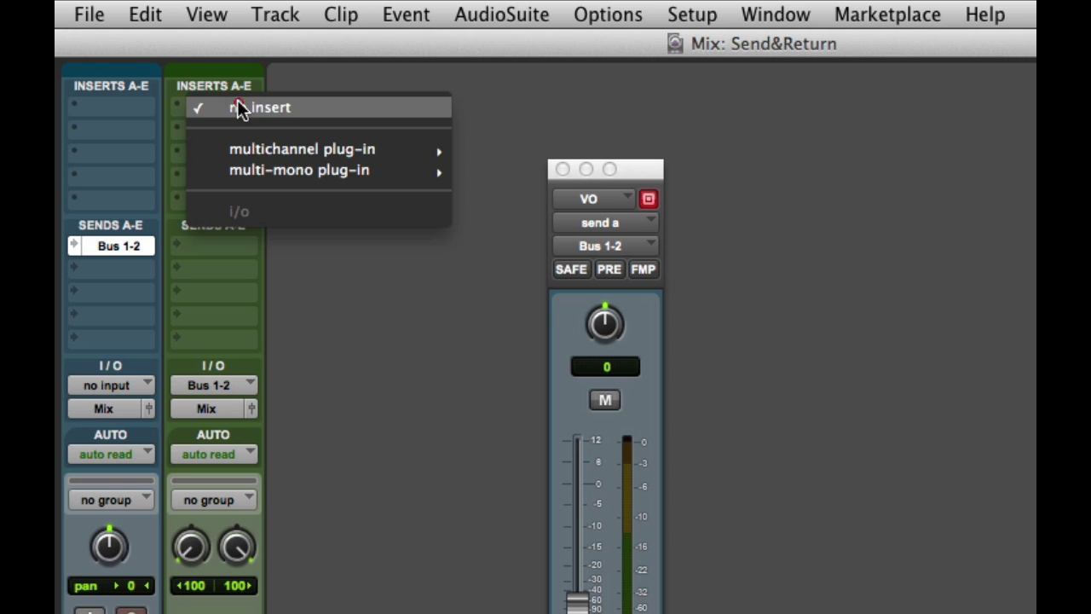
pyautogui.moveTo(381, 155)
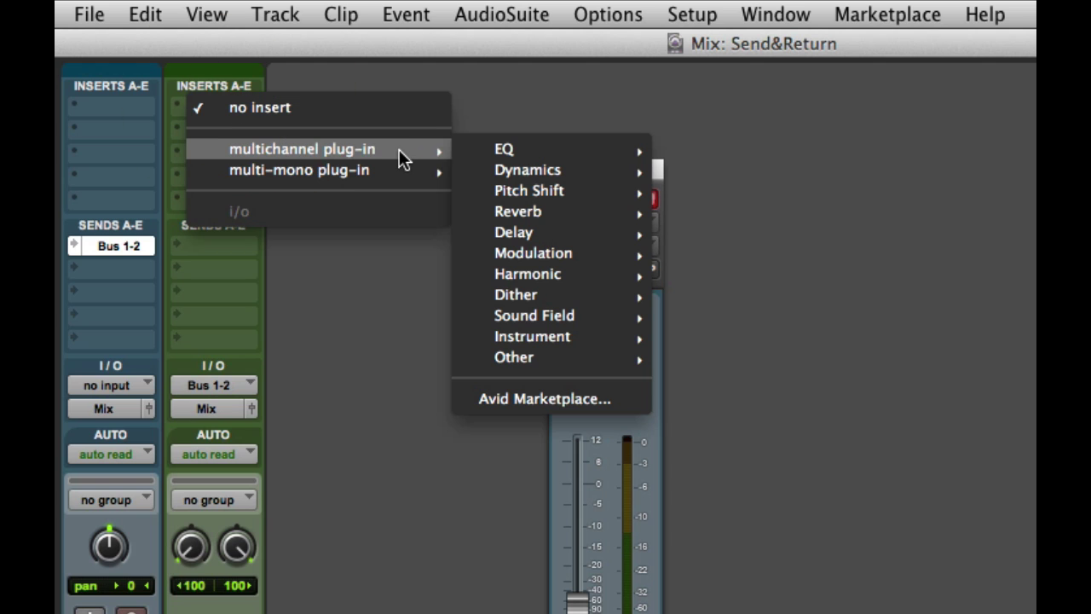
pyautogui.moveTo(555, 212)
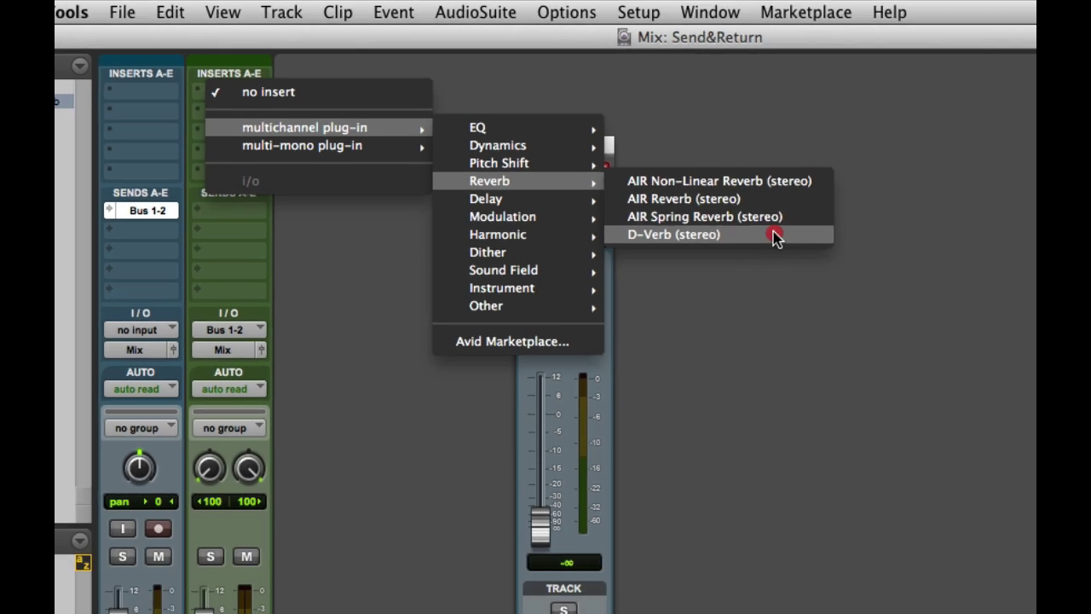
pyautogui.click(849, 271)
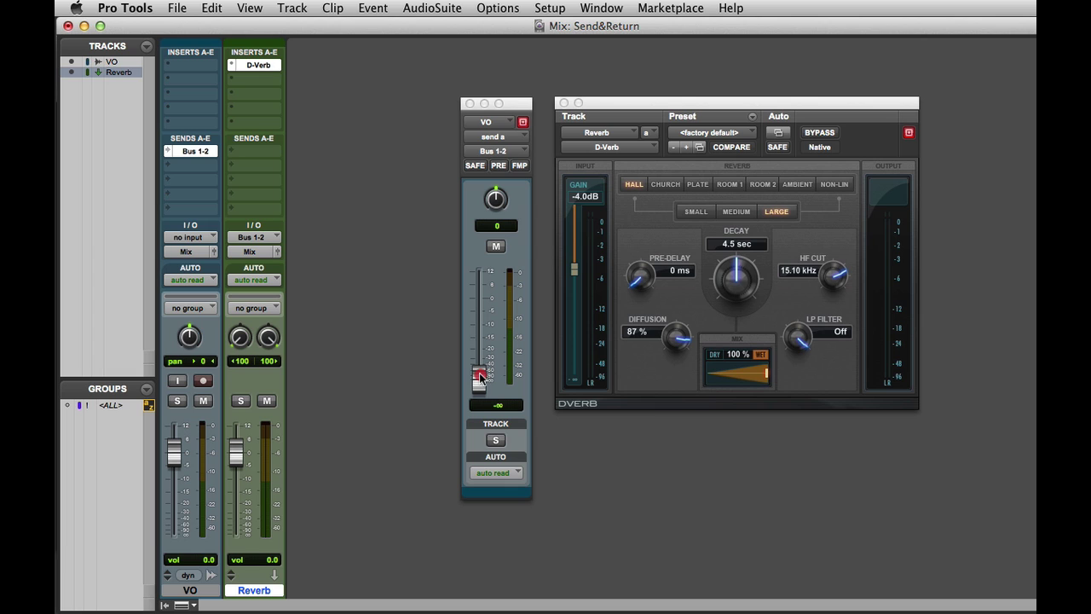
pyautogui.moveTo(479, 375); pyautogui.dragTo(478, 297)
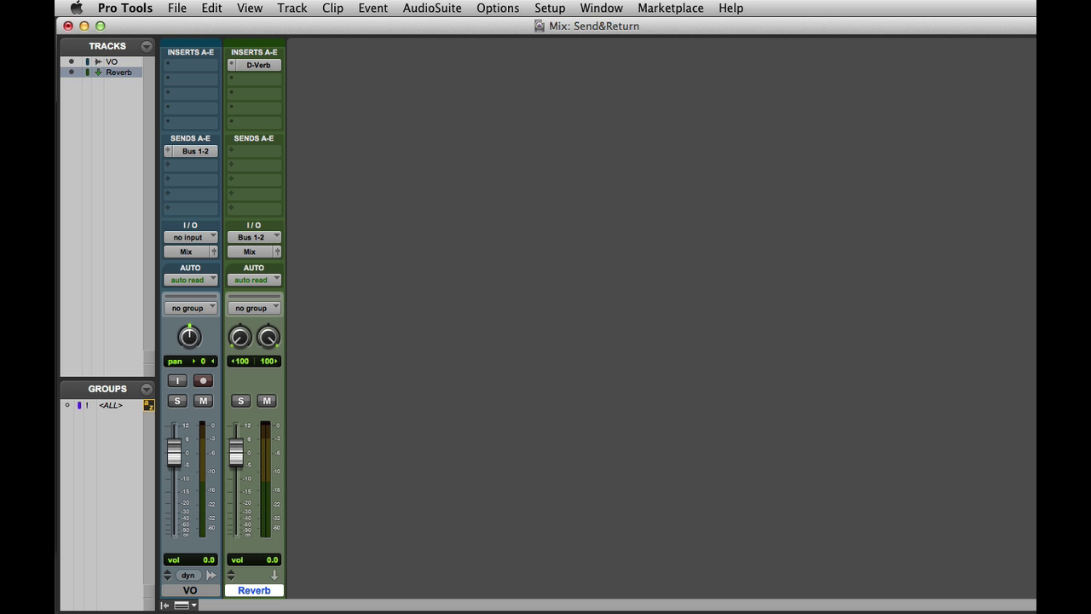
# Step: Route the VO's second send to a new stereo Aux Input track named 'Delay'
pyautogui.click(291, 271)
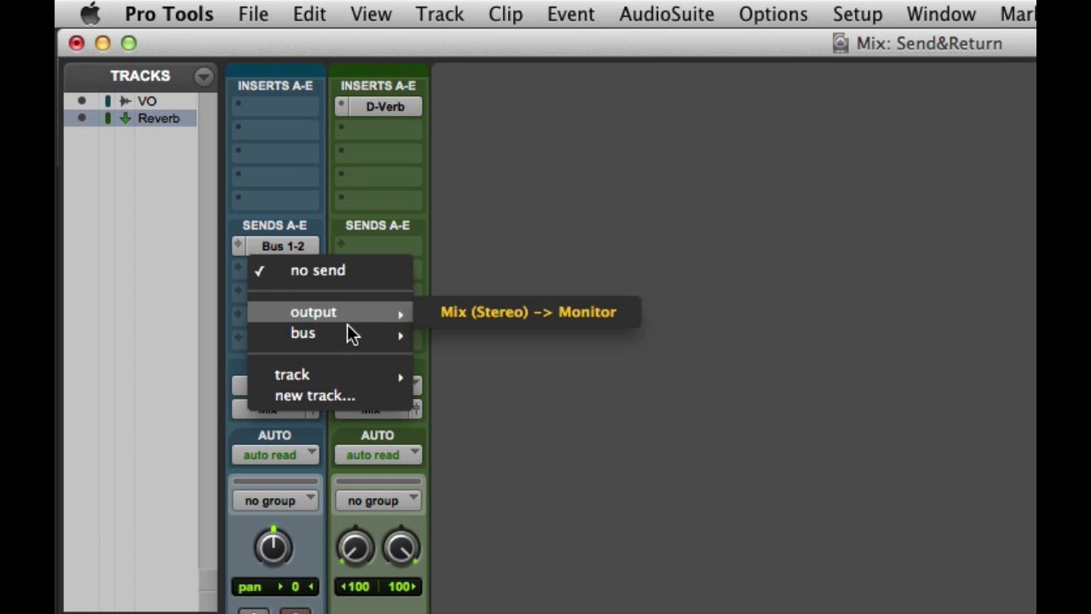
pyautogui.moveTo(350, 337)
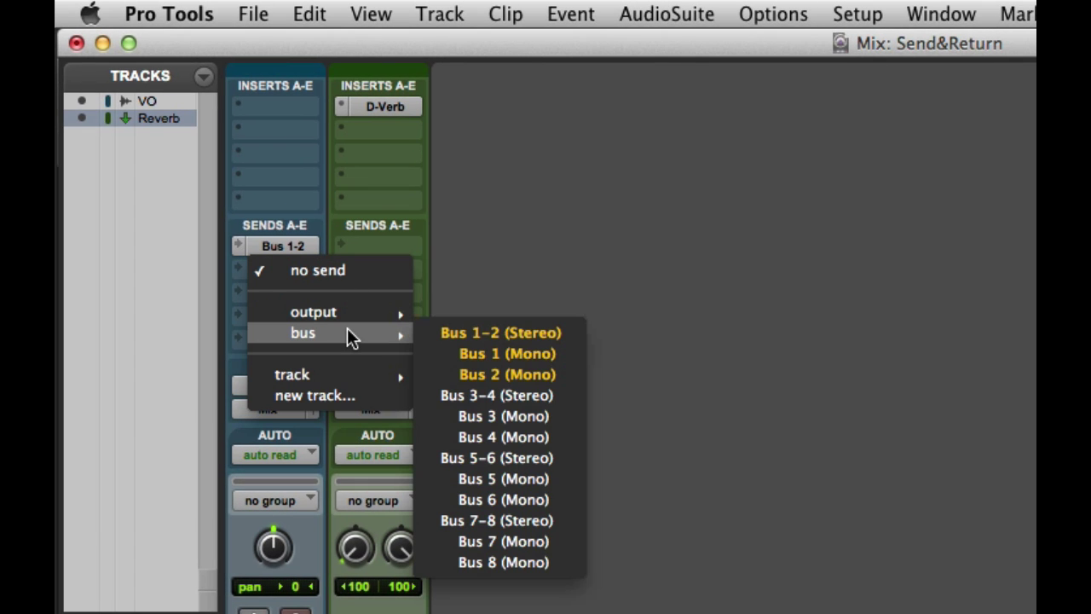
pyautogui.click(371, 394)
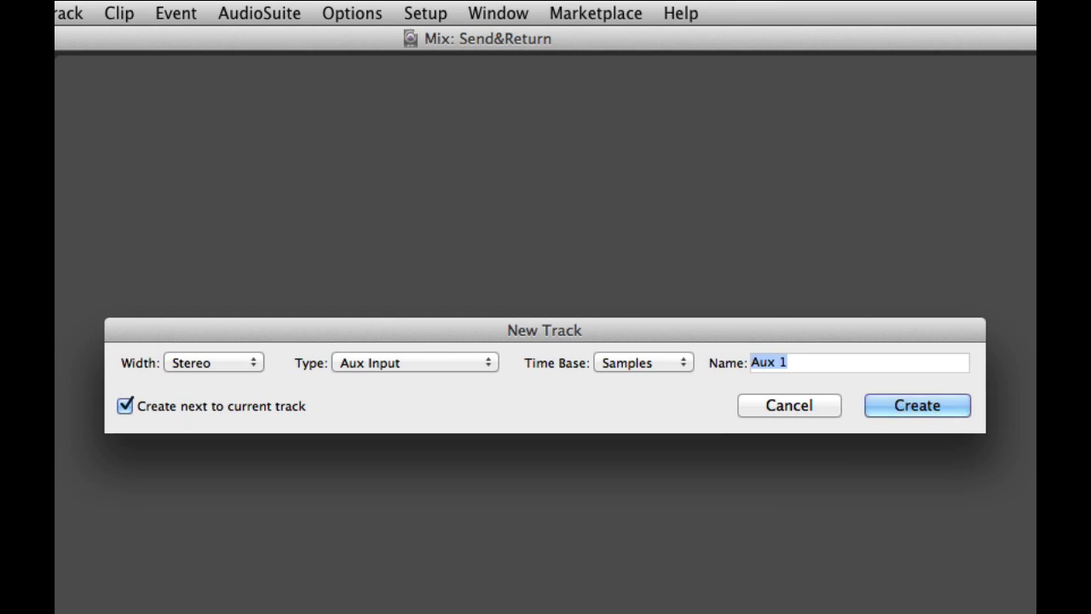
pyautogui.write('Delay')
pyautogui.click(953, 412)
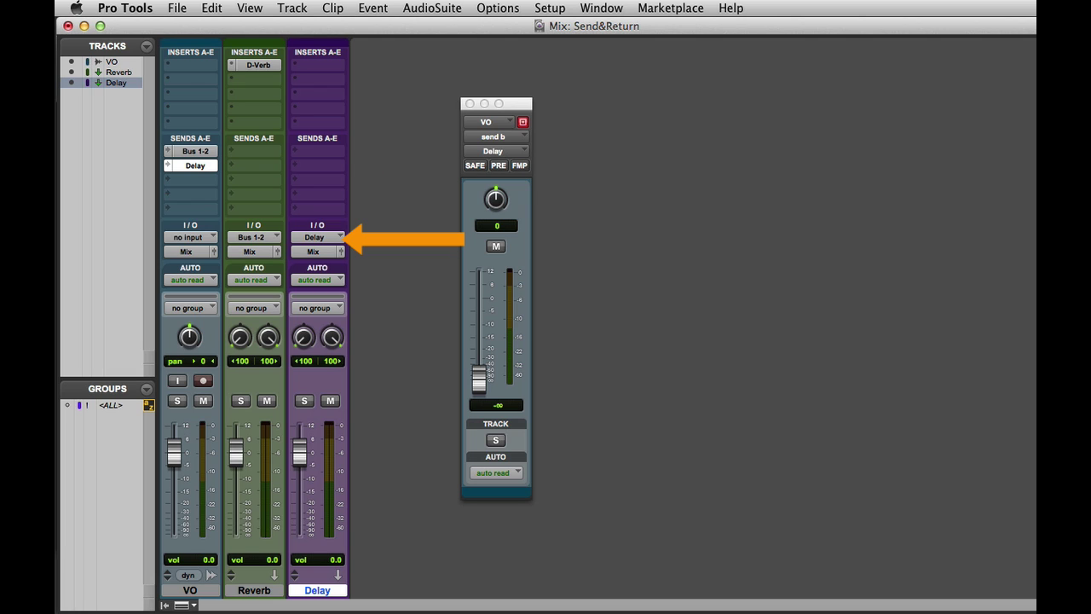
# Step: Insert AIR Dynamic Delay on the Delay track and reset the VO delay send to 0 dB
pyautogui.click(315, 67)
pyautogui.moveTo(351, 95)
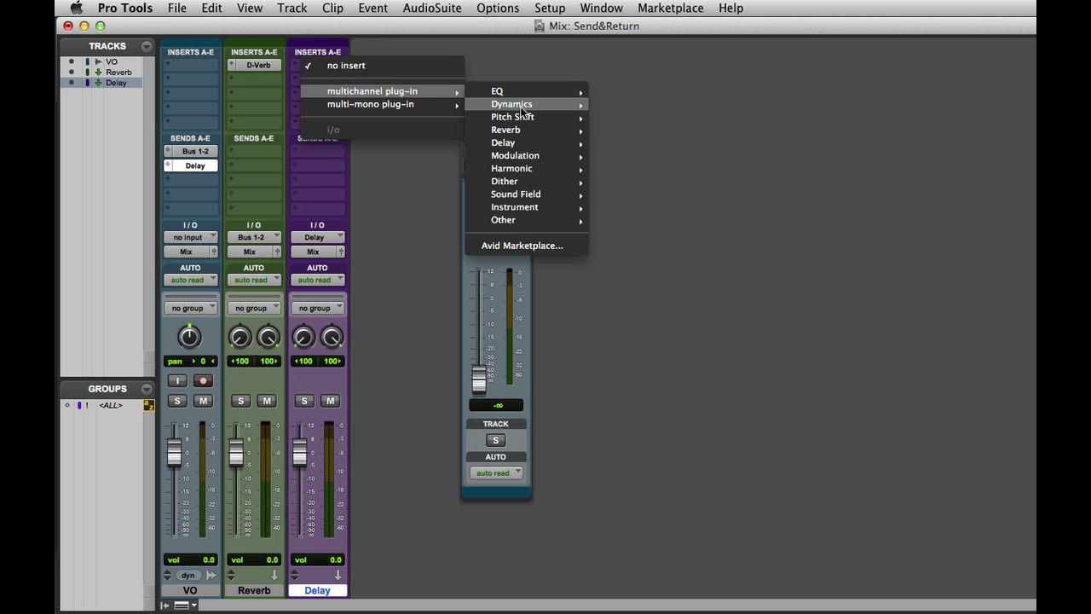
pyautogui.moveTo(551, 144)
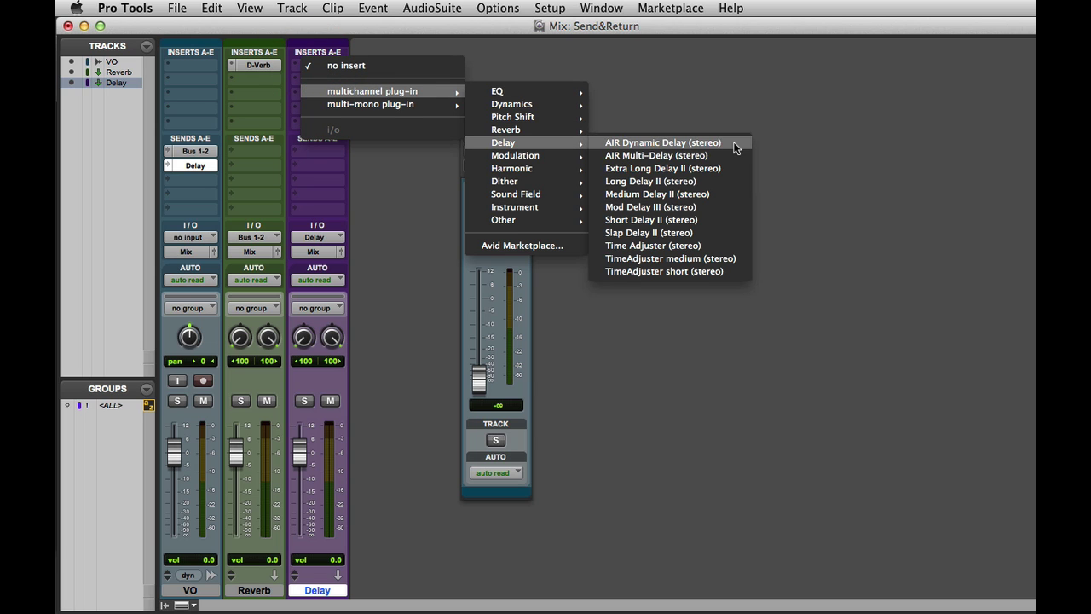
pyautogui.click(731, 143)
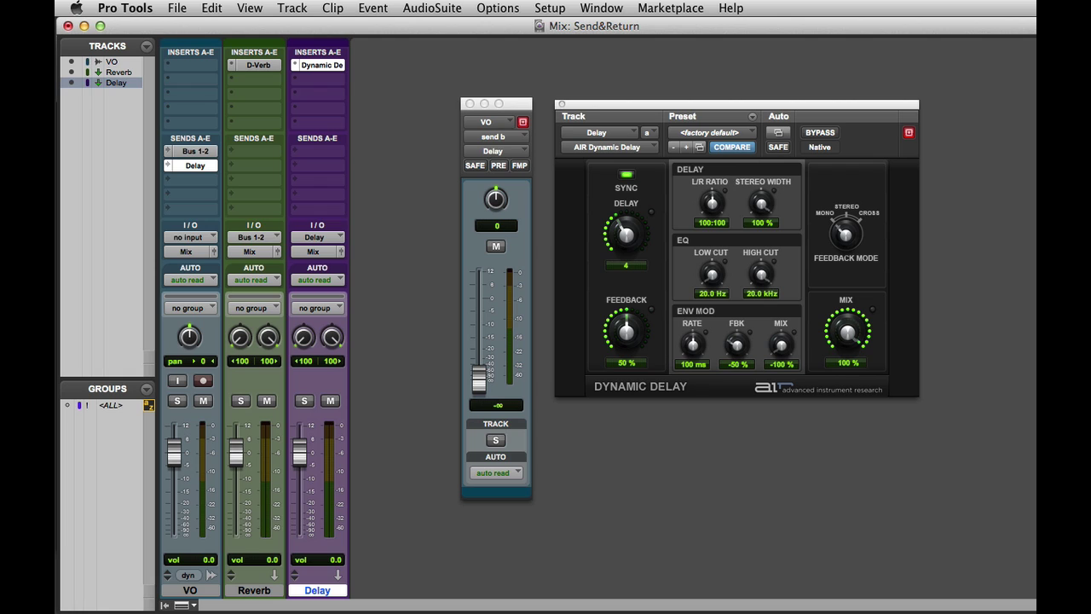
pyautogui.keyDown('alt'); pyautogui.click(481, 381); pyautogui.keyUp('alt')
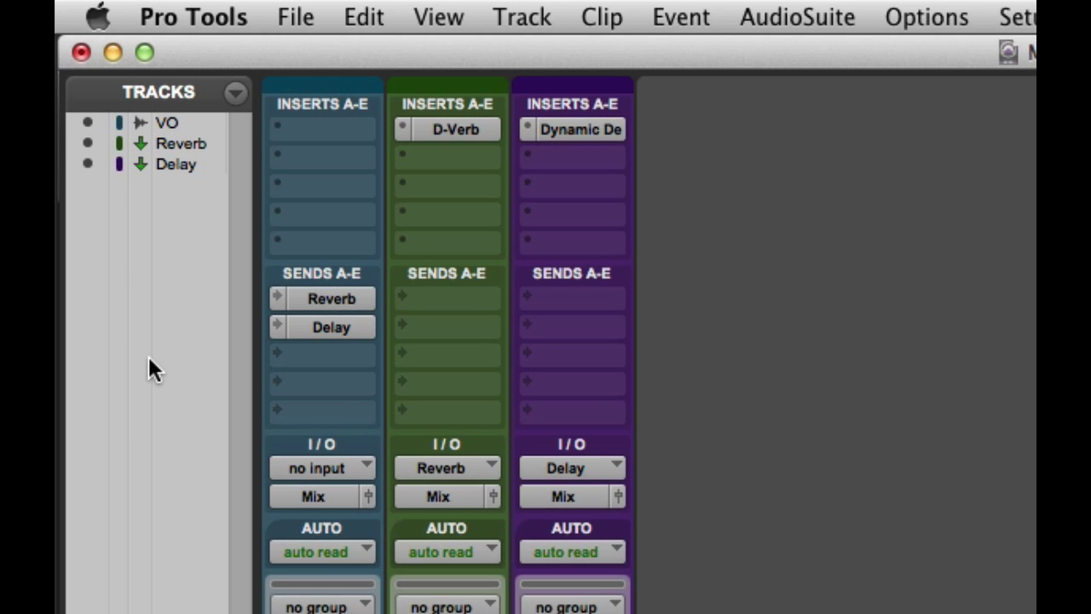
pyautogui.click(275, 297)
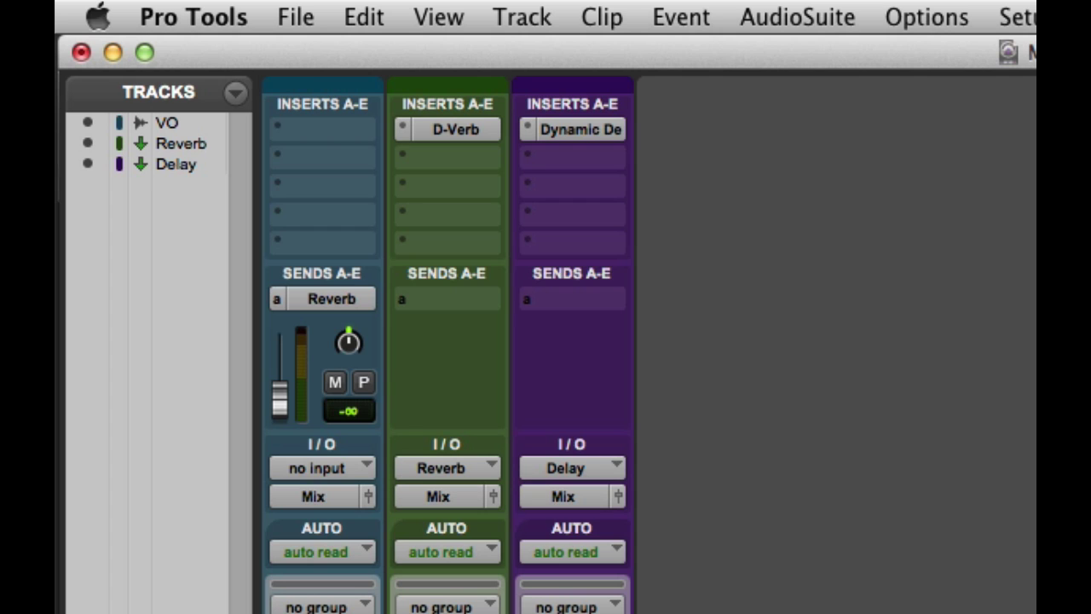
pyautogui.click(279, 296)
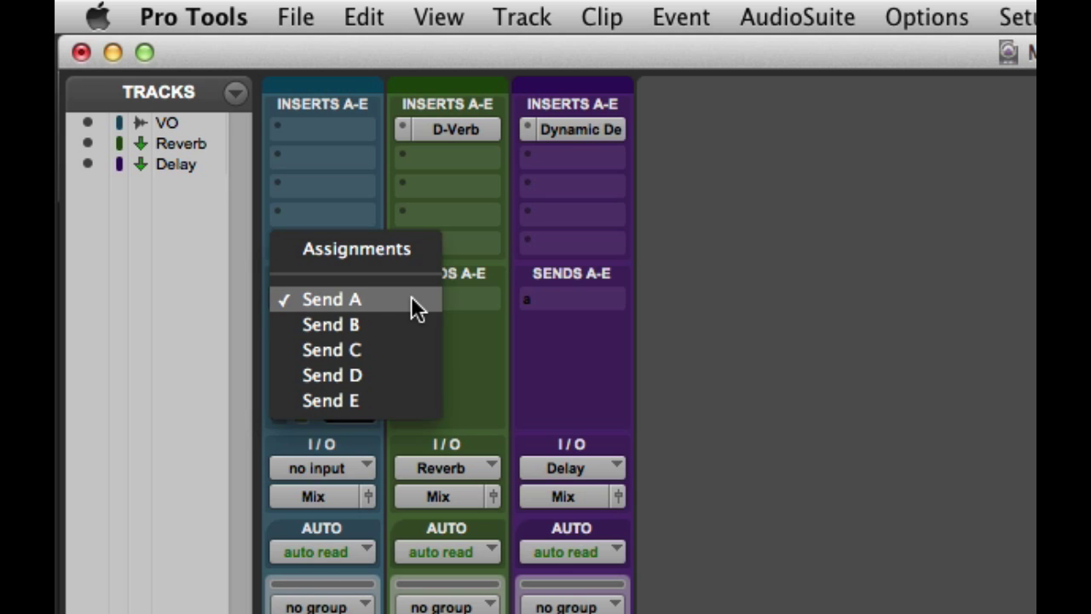
pyautogui.click(414, 326)
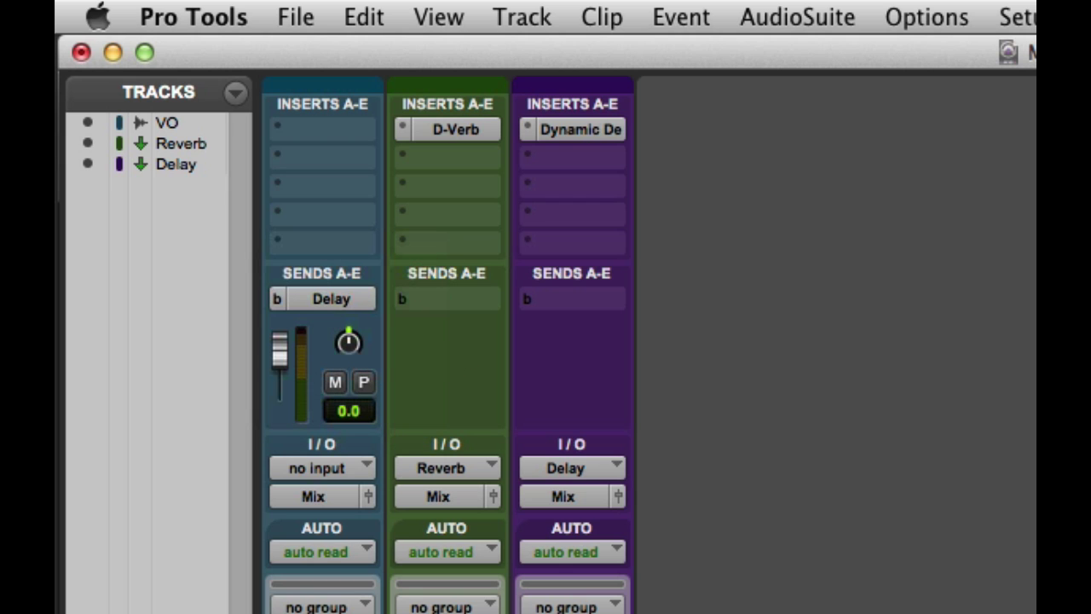
pyautogui.click(274, 301)
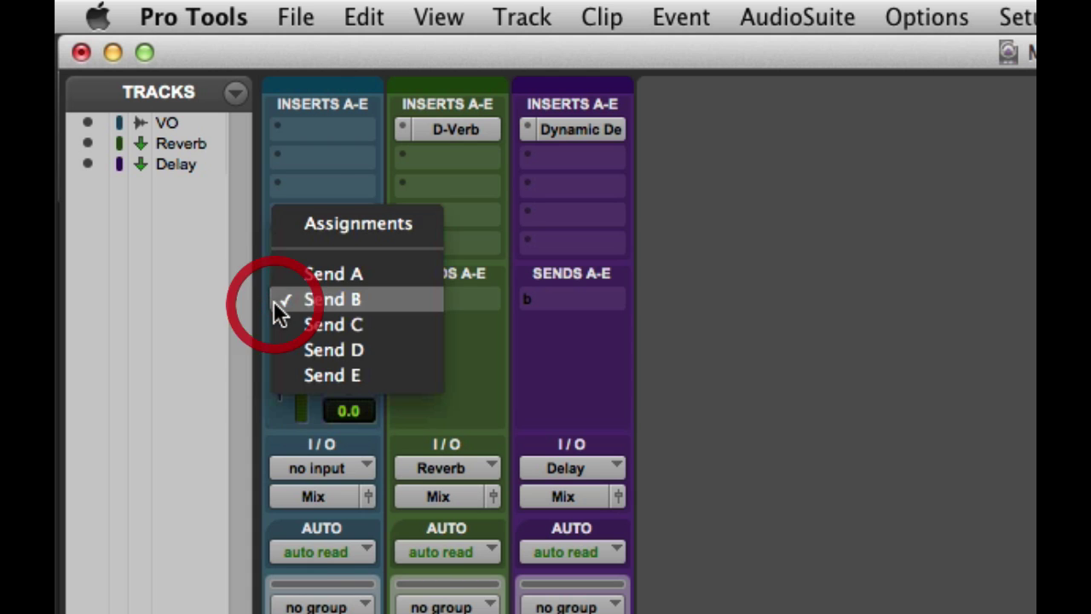
pyautogui.click(418, 224)
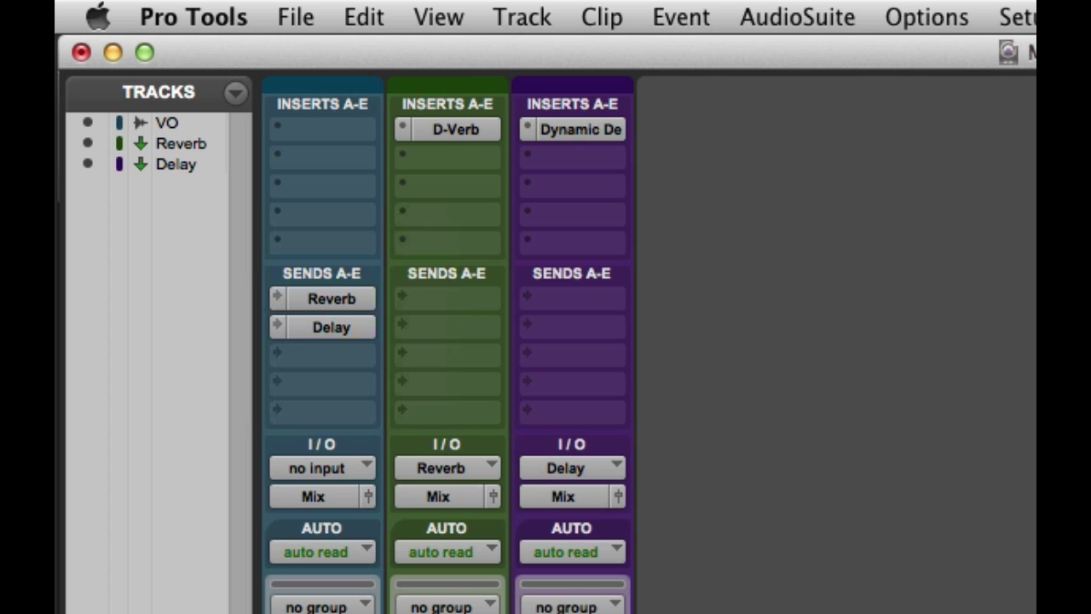